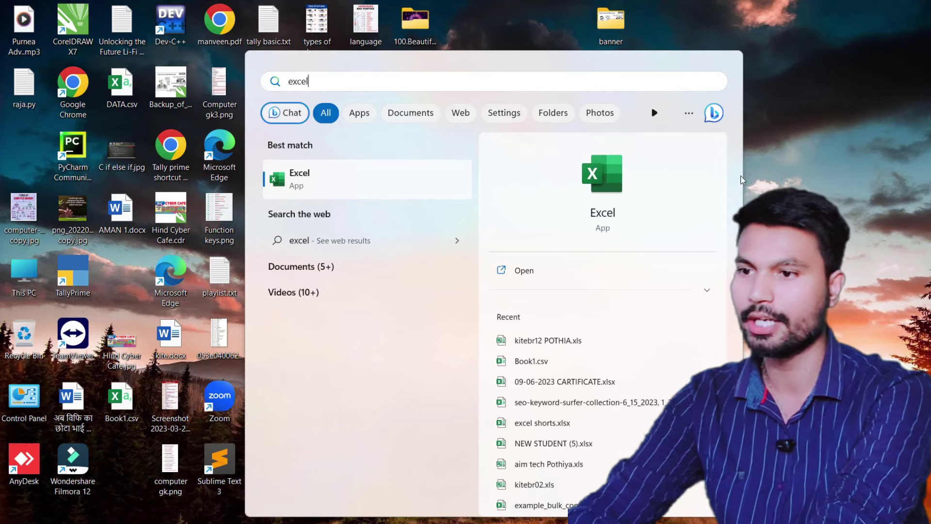
Launch Excel and create a blank workbook.
{"action": "left_click", "coordinate": [618, 186]}
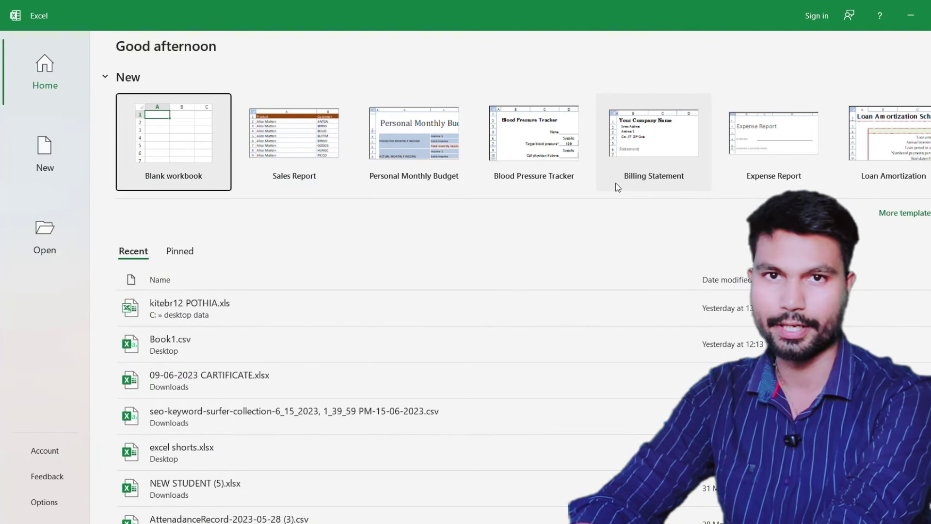
{"action": "left_click", "coordinate": [165, 154]}
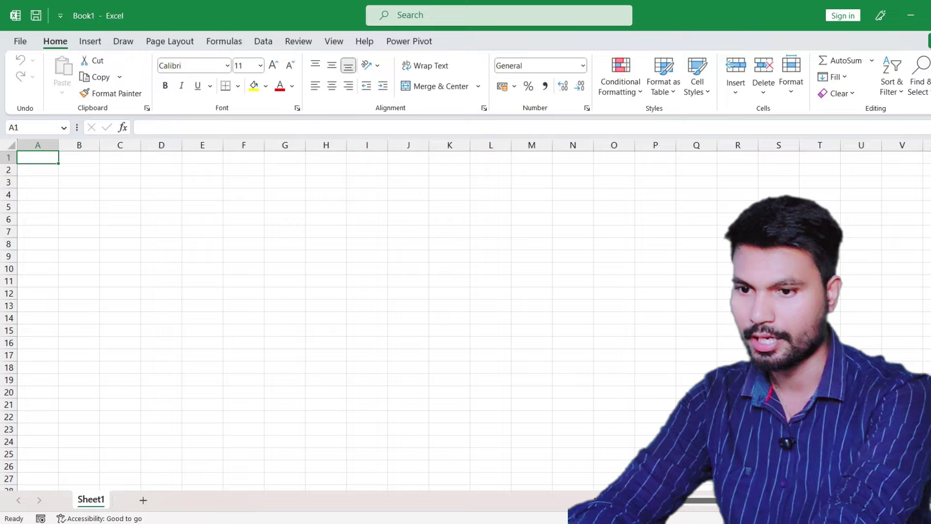
Enter the numbers 5, 12, 15 and 19 in cells C3 to F3.
{"action": "scroll", "coordinate": [340, 315], "scroll_direction": "up", "scroll_amount": 7, "text": "ctrl"}
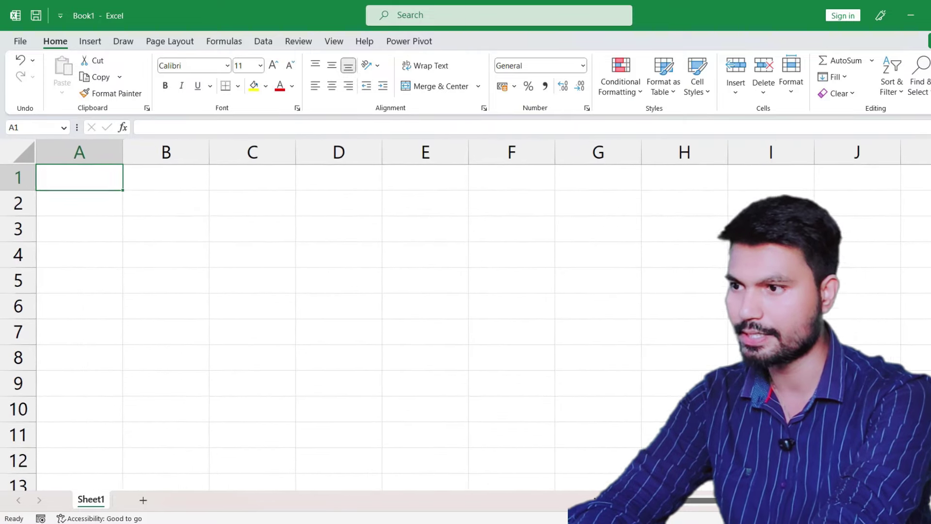
{"action": "scroll", "coordinate": [340, 316], "scroll_direction": "up", "scroll_amount": 1, "text": "ctrl"}
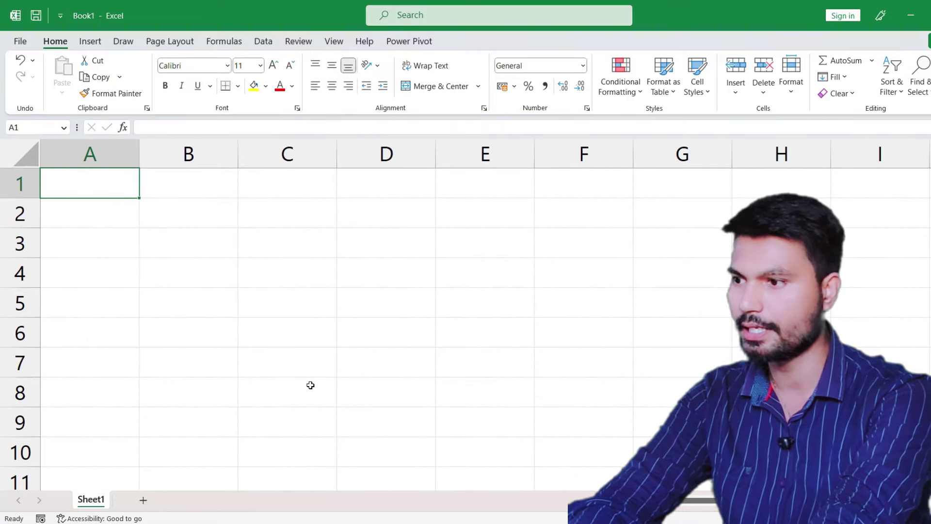
{"action": "left_click", "coordinate": [102, 247]}
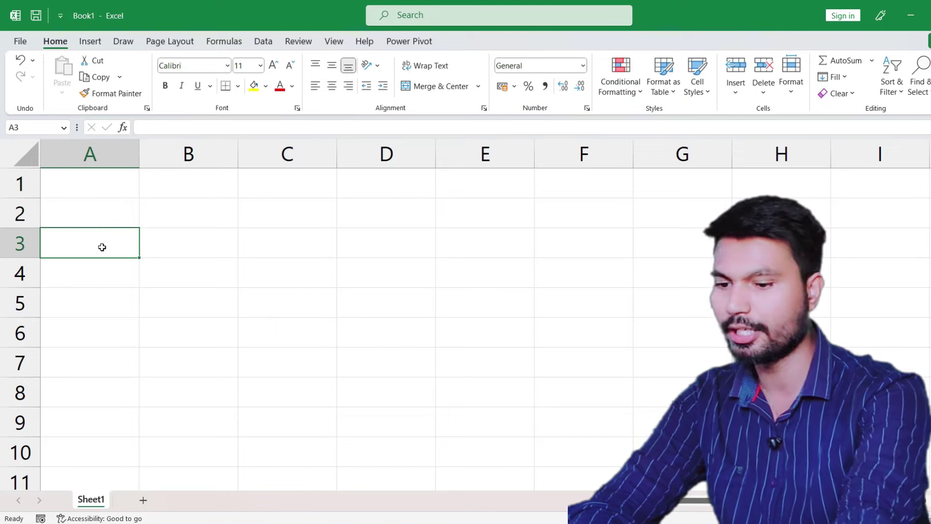
{"action": "key", "text": "Right"}
{"action": "key", "text": "Right"}
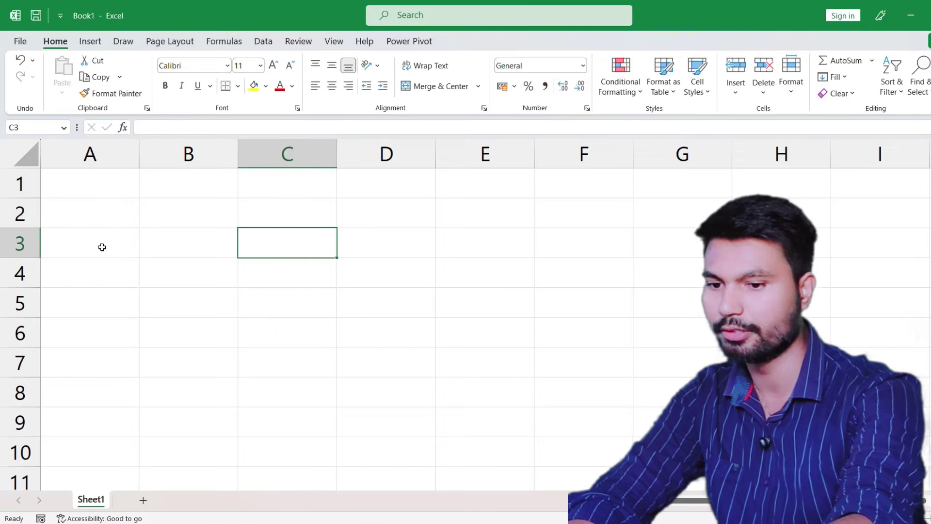
{"action": "type", "text": "5"}
{"action": "key", "text": "Right"}
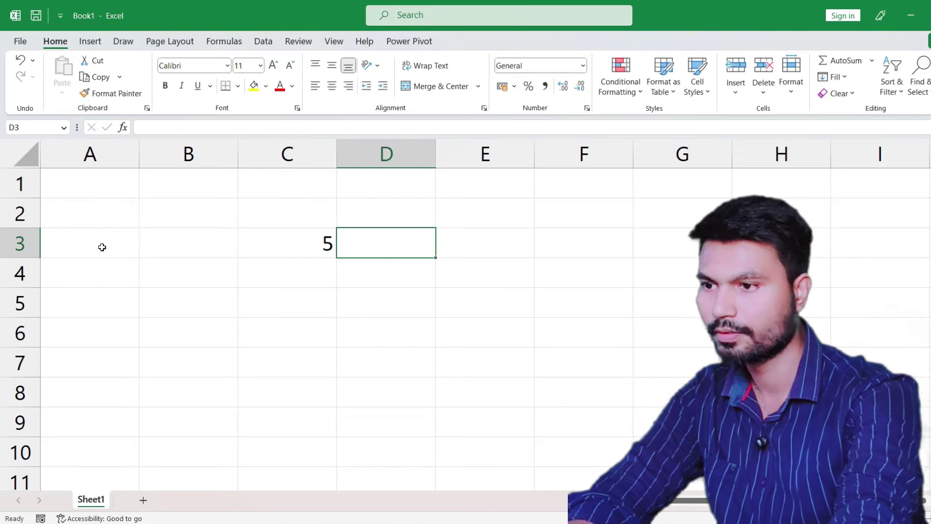
{"action": "type", "text": "12"}
{"action": "key", "text": "Right"}
{"action": "type", "text": "15"}
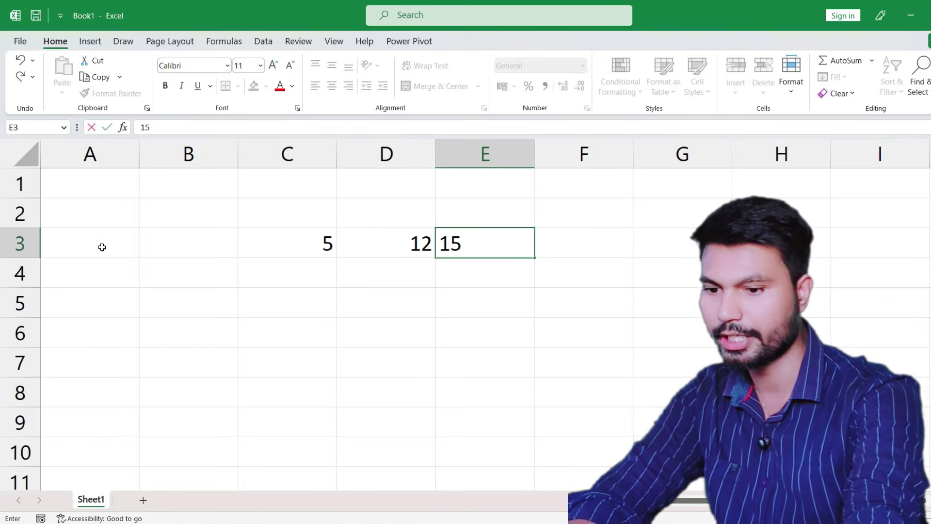
{"action": "key", "text": "Right"}
{"action": "type", "text": "19"}
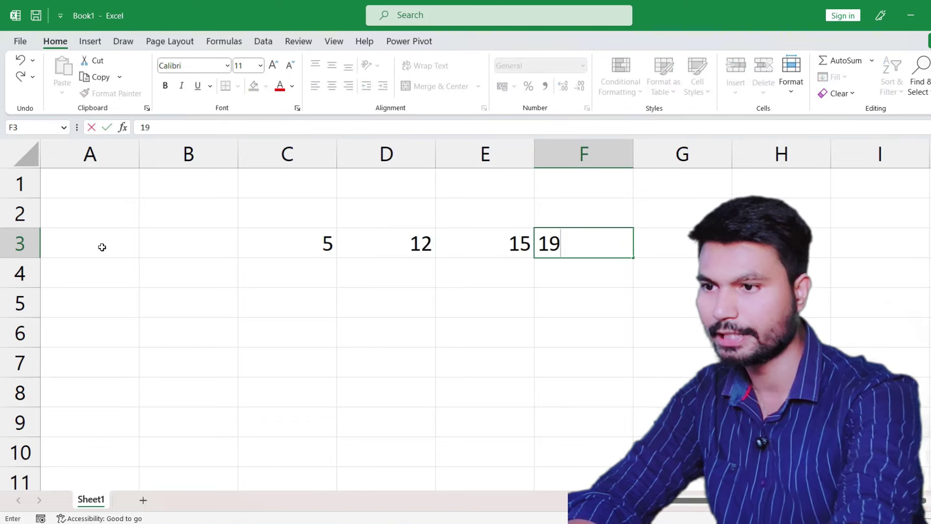
Enter 14 in cell C6, 7 in cell E5 and 96 in cell B4.
{"action": "left_click", "coordinate": [267, 333]}
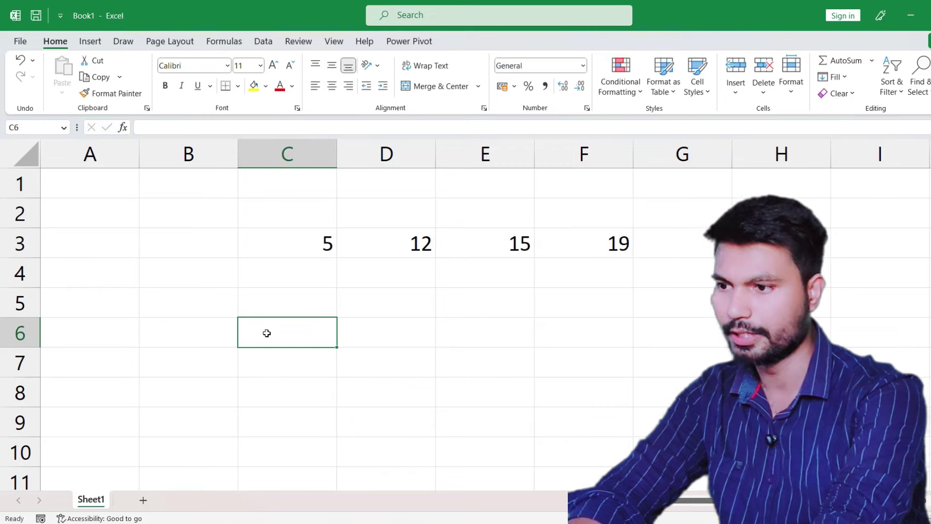
{"action": "type", "text": "12"}
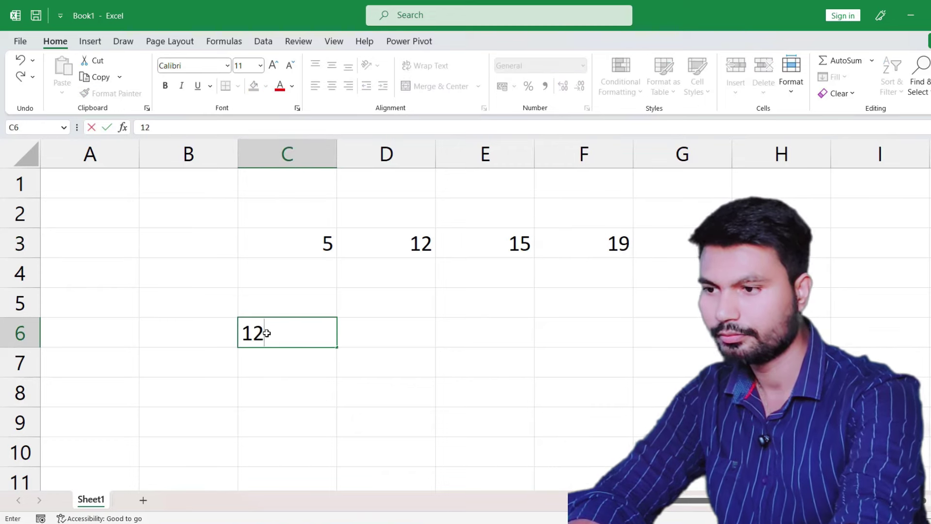
{"action": "key", "text": "BackSpace"}
{"action": "type", "text": "4"}
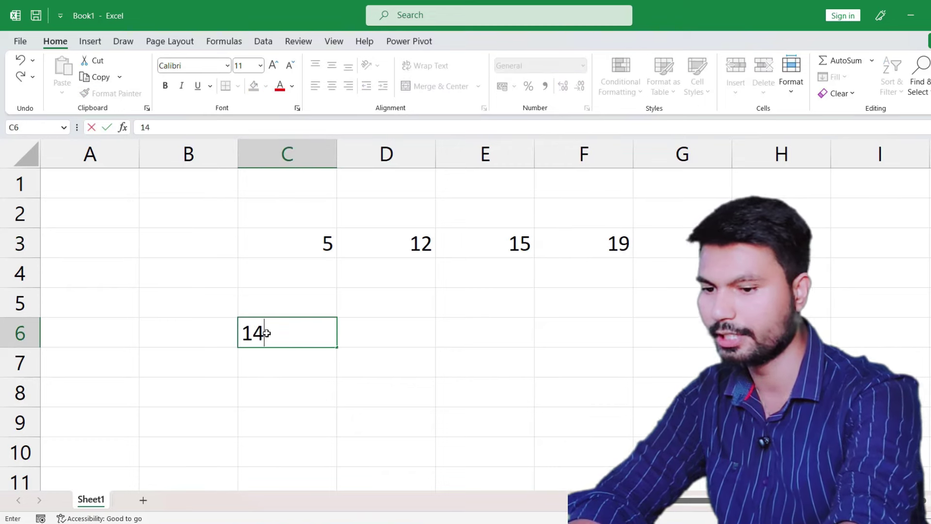
{"action": "key", "text": "Right"}
{"action": "key", "text": "Right"}
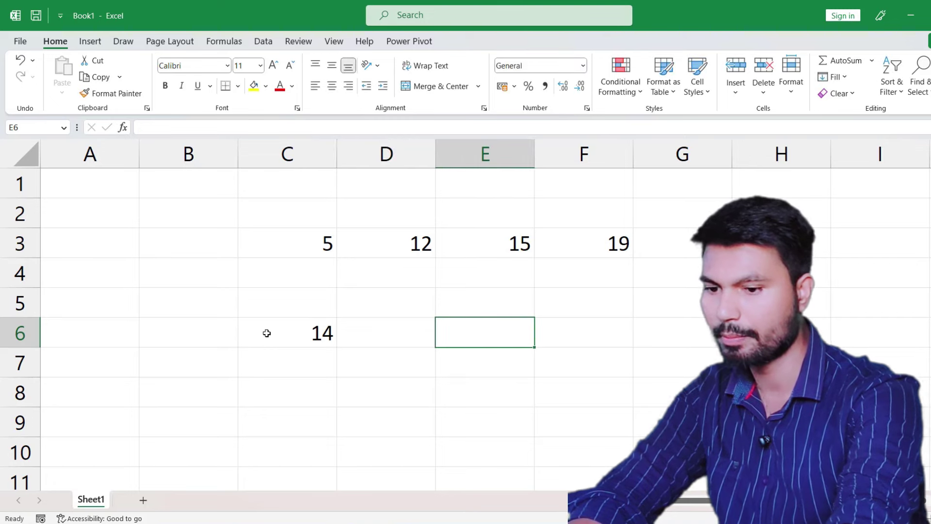
{"action": "key", "text": "Up"}
{"action": "type", "text": "7"}
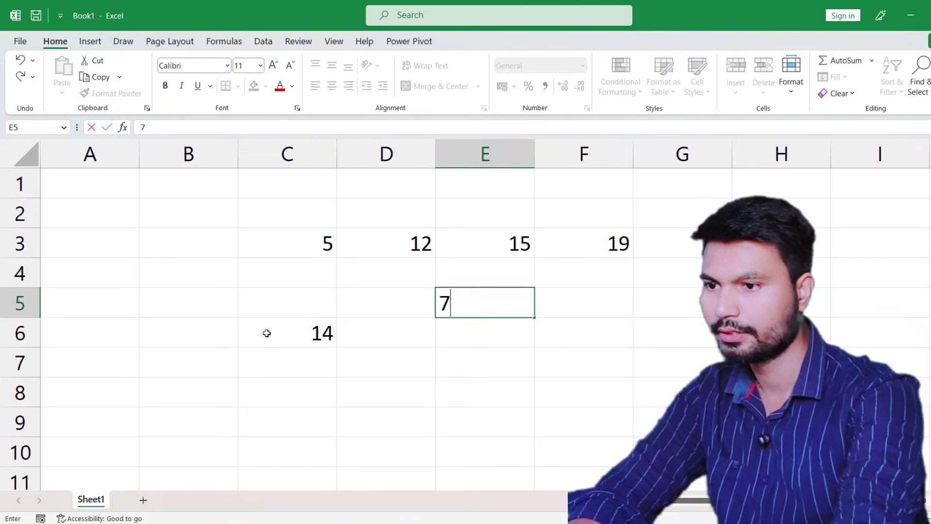
{"action": "left_click", "coordinate": [150, 273]}
{"action": "type", "text": "96"}
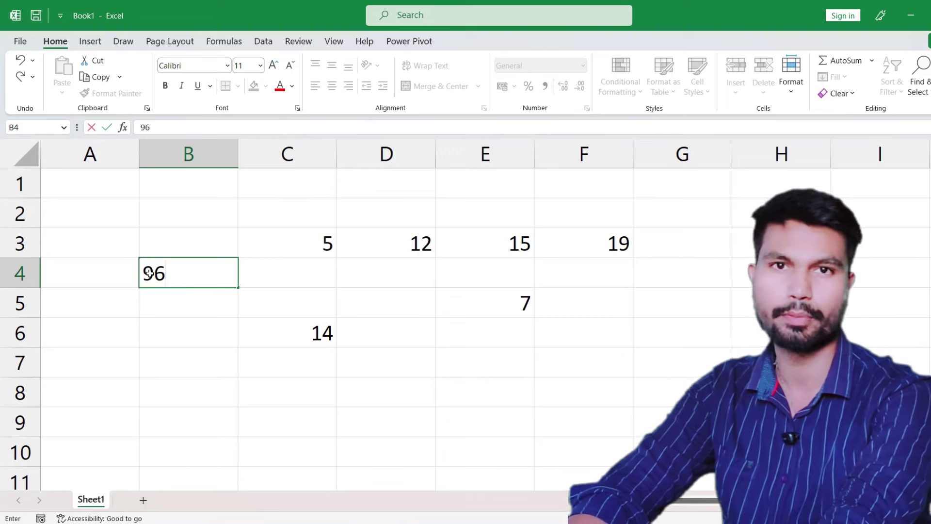
{"action": "left_click", "coordinate": [296, 382]}
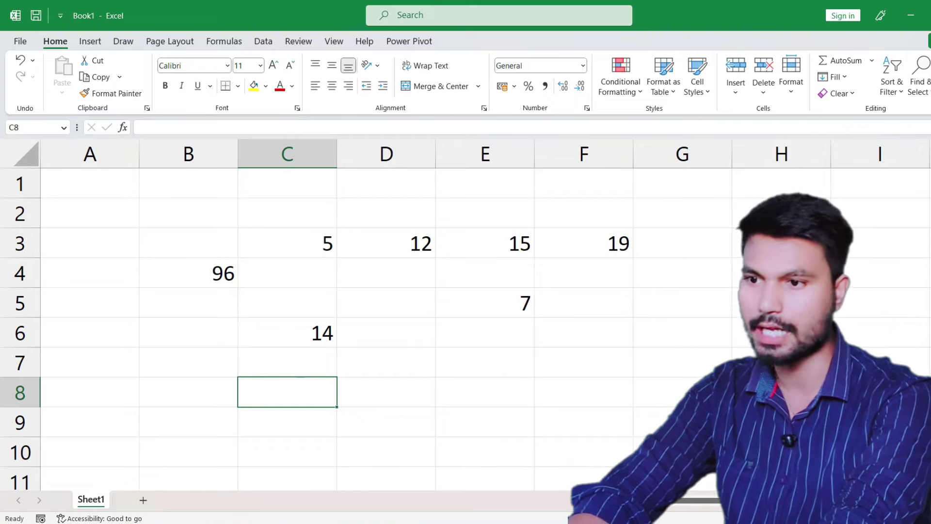
Total the range C3:F3 in cell G3 with the formula =SUM(C3:F3).
{"action": "left_click", "coordinate": [693, 240]}
{"action": "type", "text": "="}
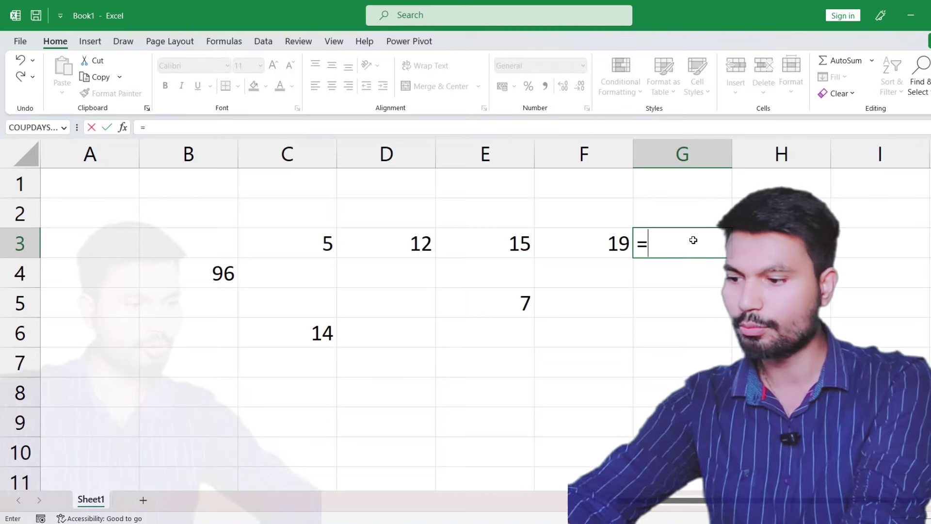
{"action": "type", "text": "sum"}
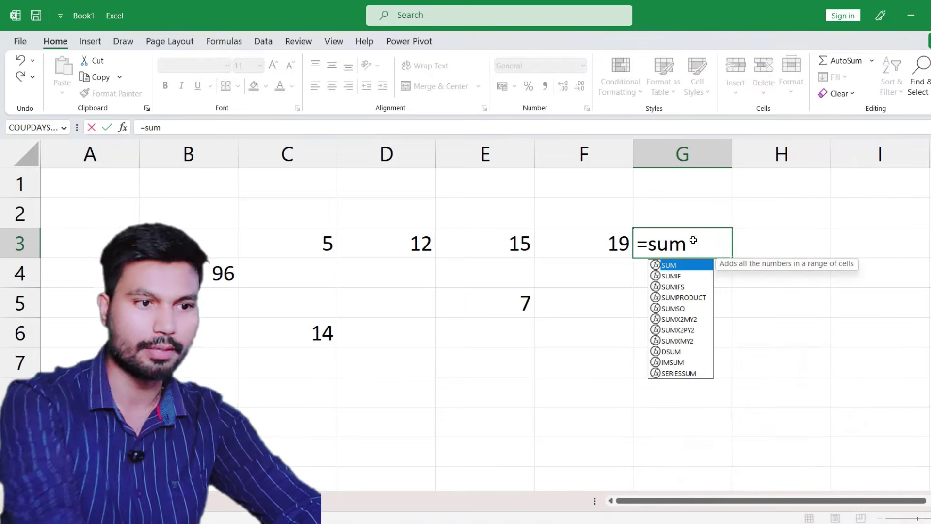
{"action": "type", "text": "("}
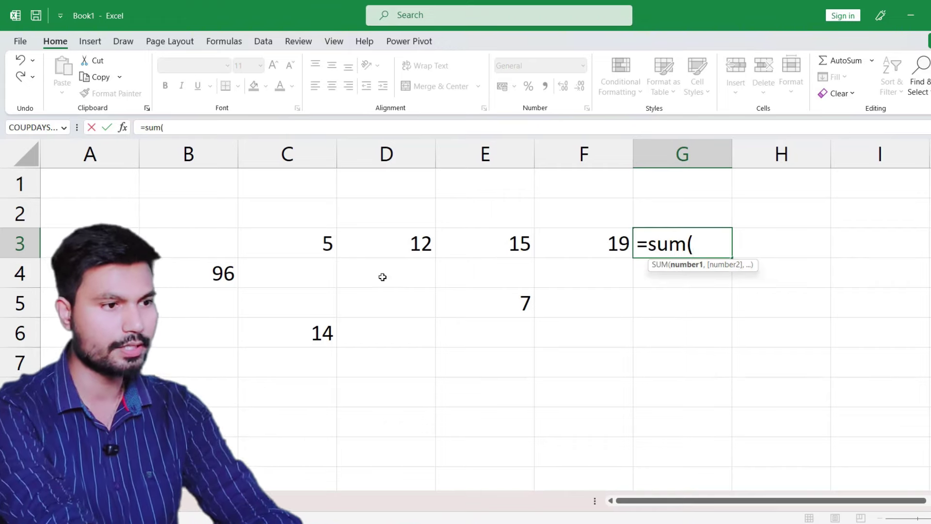
{"action": "left_click", "coordinate": [301, 244]}
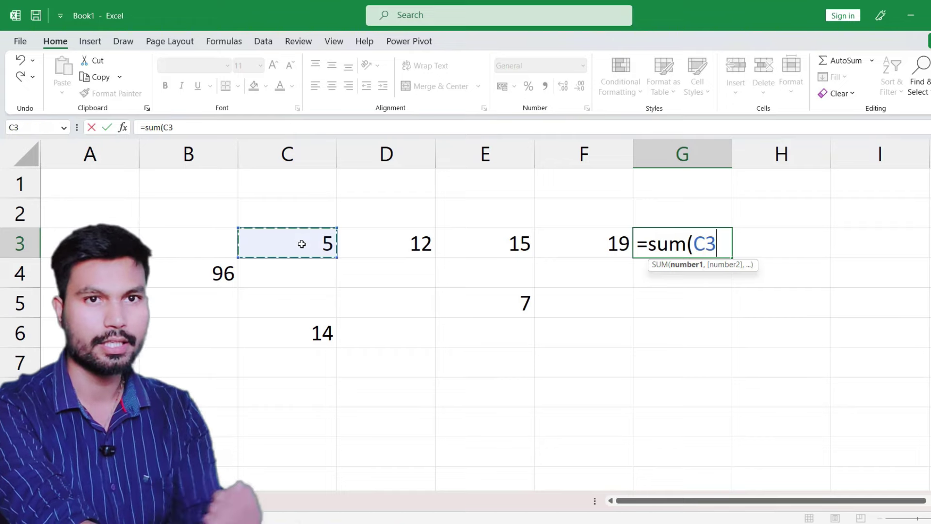
{"action": "type", "text": ":"}
{"action": "key", "text": "BackSpace"}
{"action": "key", "text": "BackSpace"}
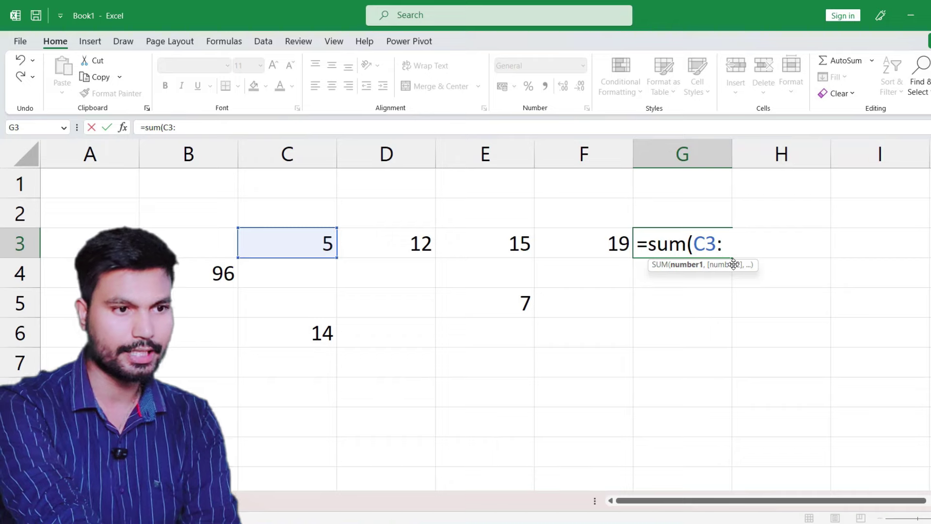
{"action": "left_click", "coordinate": [599, 242]}
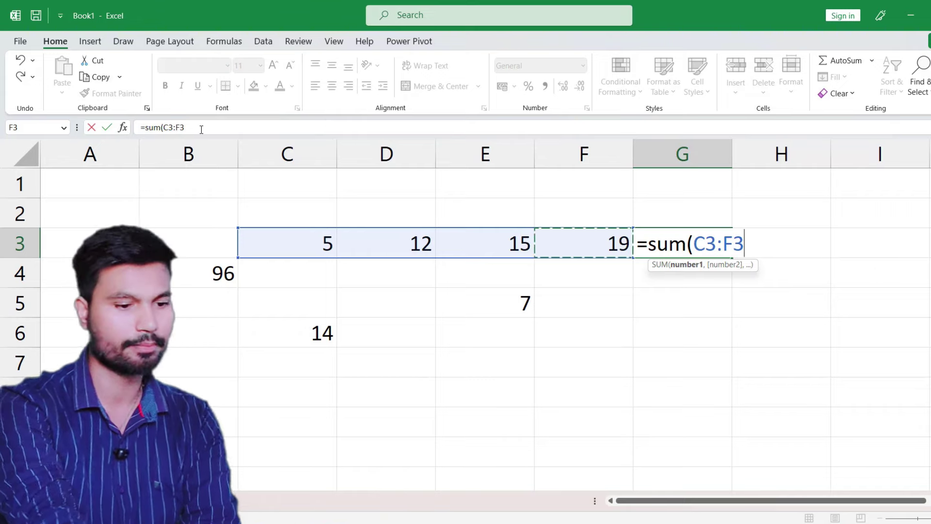
{"action": "type", "text": ")"}
{"action": "key", "text": "Return"}
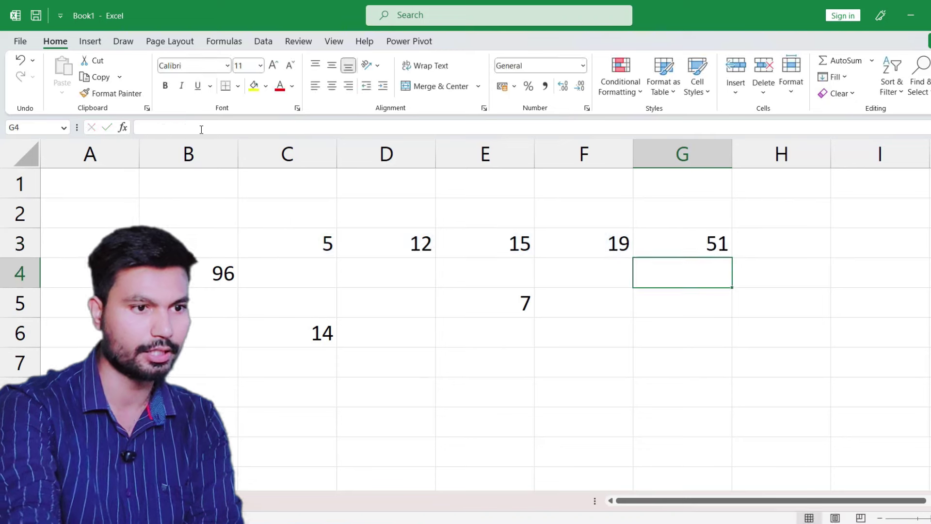
{"action": "left_click", "coordinate": [697, 234]}
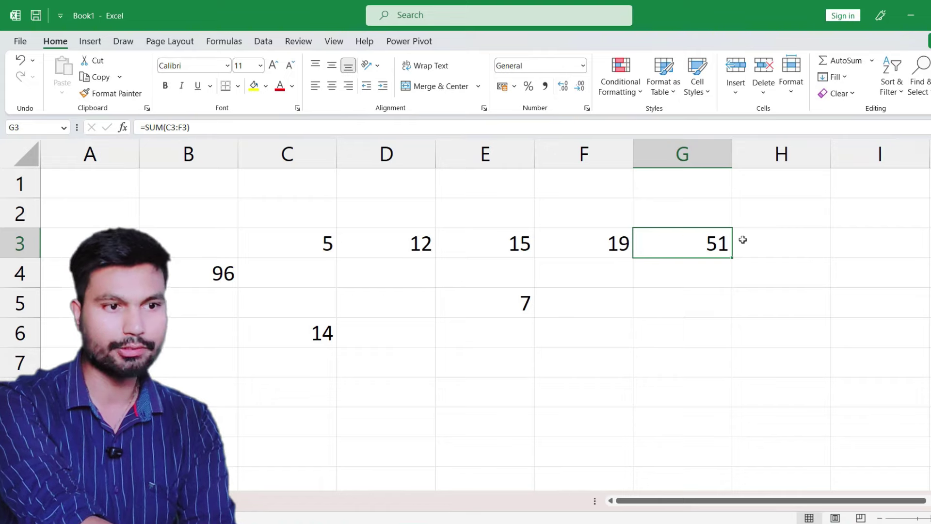
Begin a parenthesised addition formula in cell H5 that adds C3, D3, E3 and F3 using plus signs.
{"action": "left_click", "coordinate": [755, 307]}
{"action": "type", "text": "="}
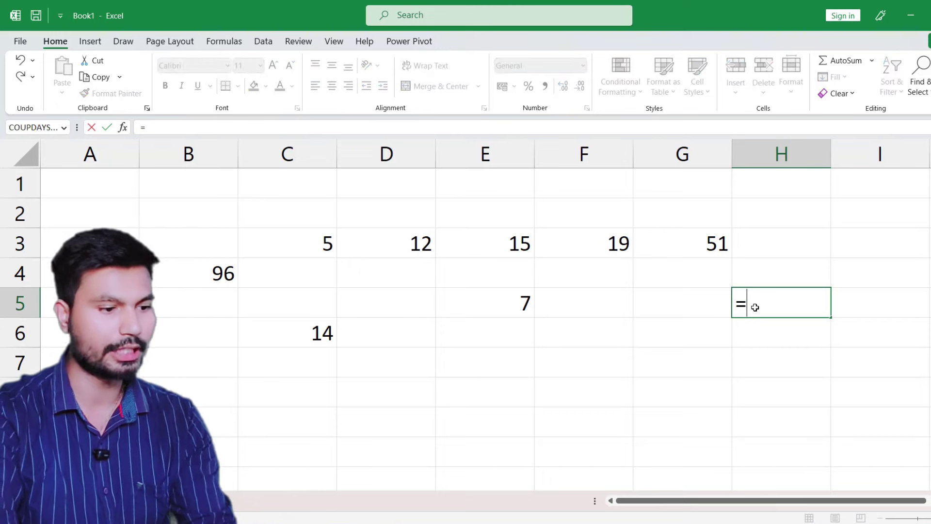
{"action": "type", "text": "("}
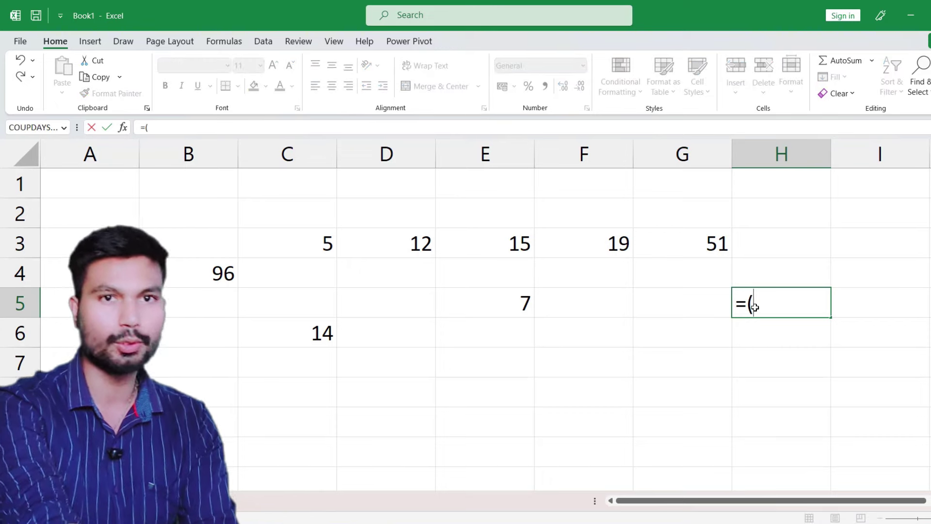
{"action": "left_click", "coordinate": [299, 244]}
{"action": "type", "text": "+"}
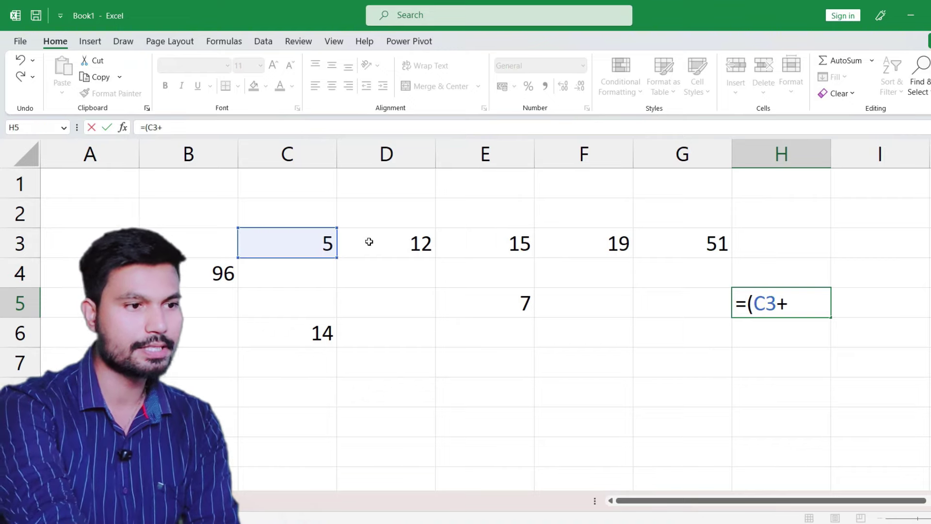
{"action": "left_click", "coordinate": [394, 242]}
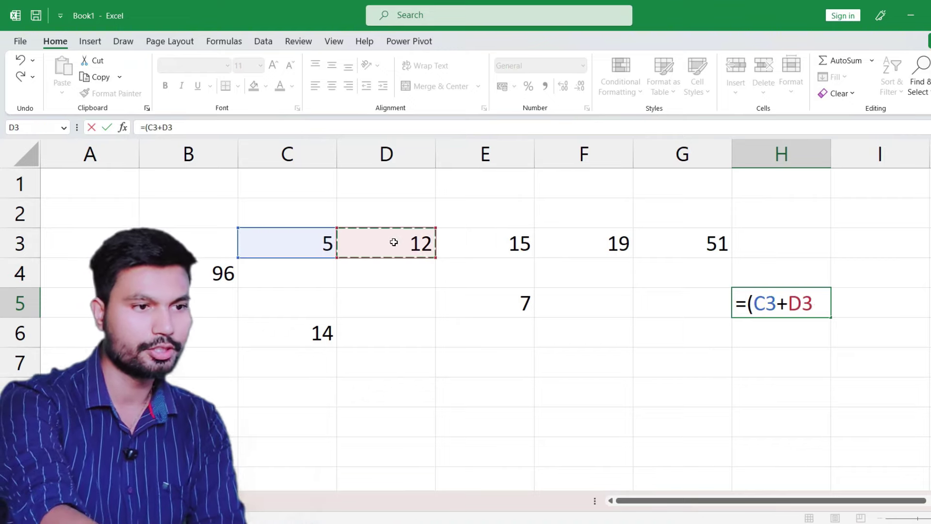
{"action": "type", "text": "+"}
{"action": "left_click", "coordinate": [507, 242]}
{"action": "type", "text": "+"}
{"action": "left_click", "coordinate": [567, 251]}
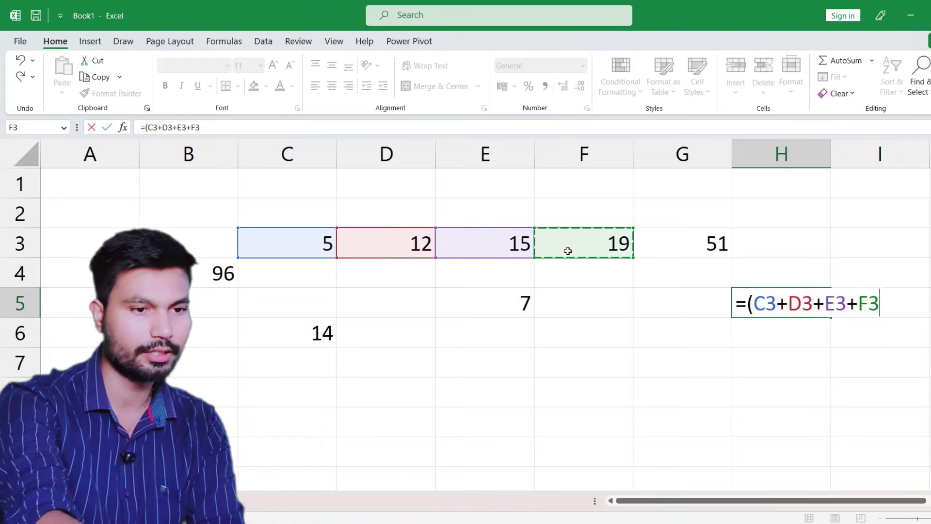
Add cell C6 to the H5 formula and complete it as =(C3+D3+E3+F3+C6).
{"action": "type", "text": "+)"}
{"action": "key", "text": "Return"}
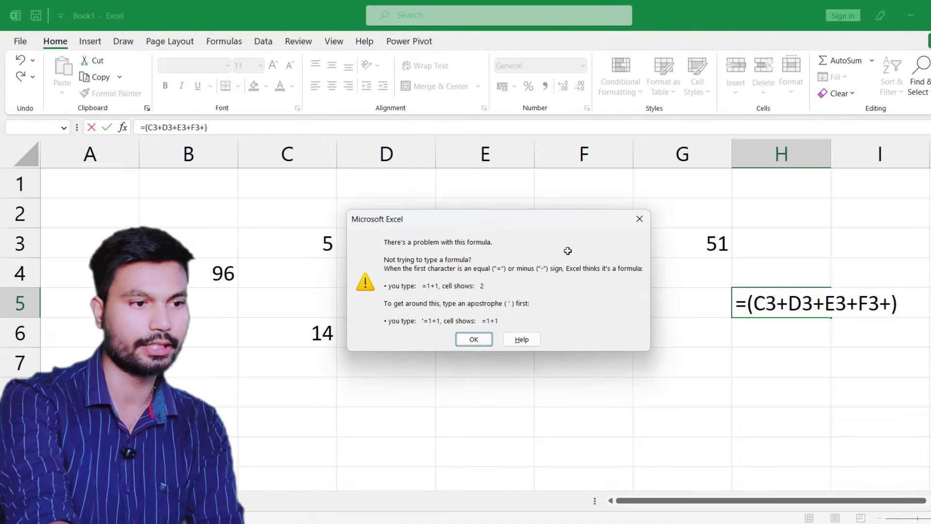
{"action": "key", "text": "Return"}
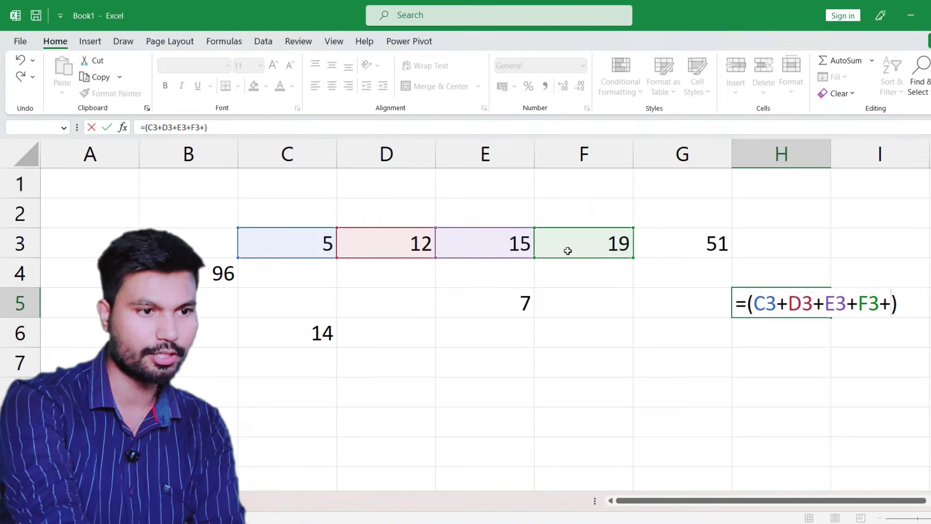
{"action": "key", "text": "BackSpace"}
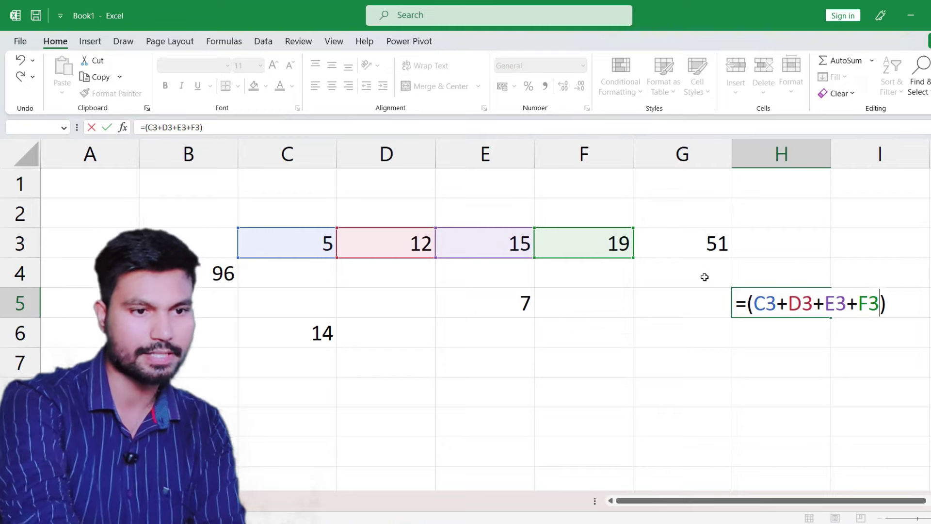
{"action": "type", "text": "+"}
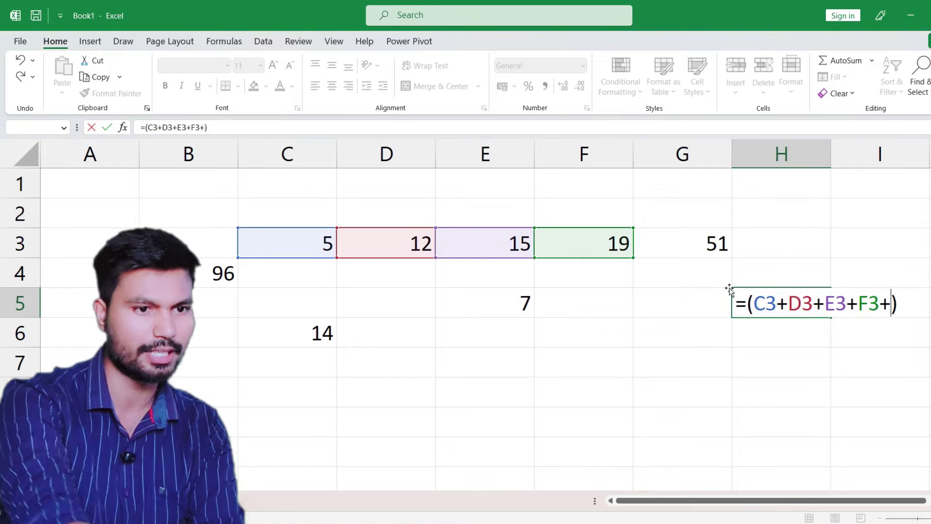
{"action": "left_click", "coordinate": [313, 332]}
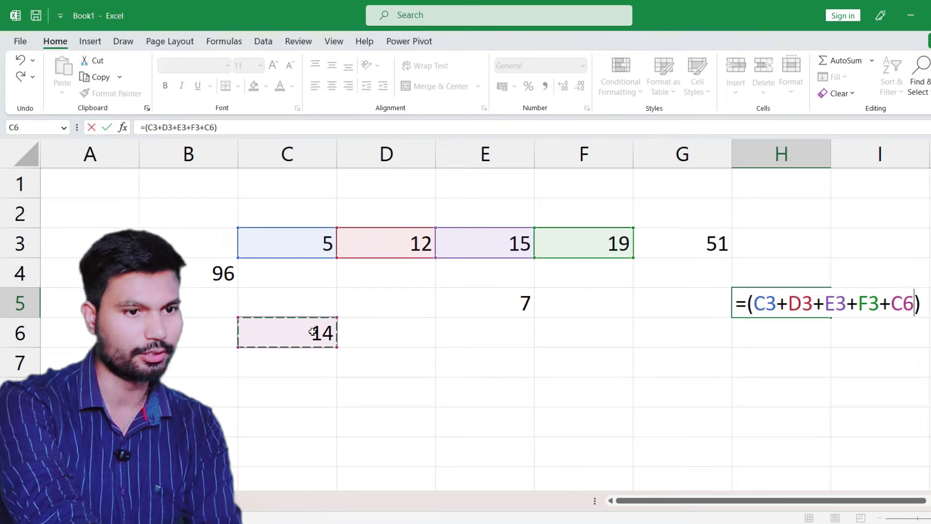
{"action": "key", "text": "Return"}
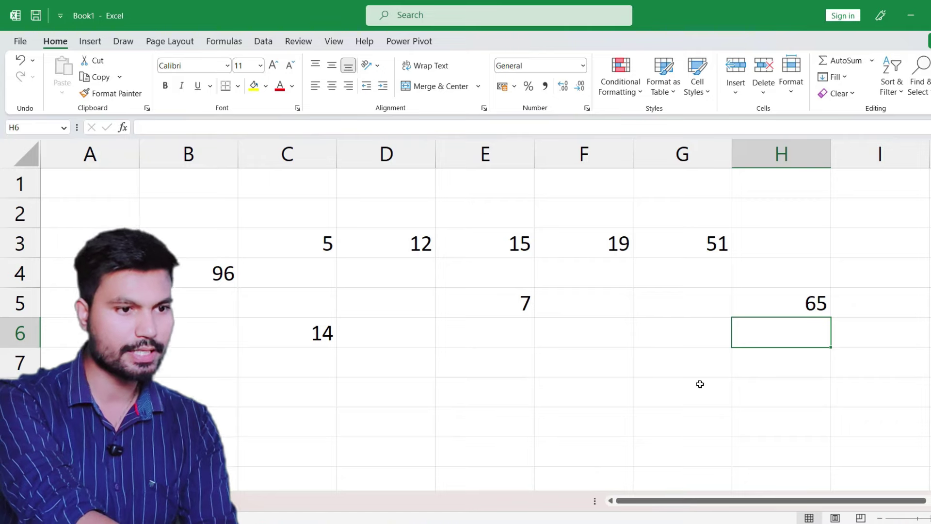
Add typed numbers directly in cell G6 with the formula =5+19+21.
{"action": "left_click", "coordinate": [654, 339]}
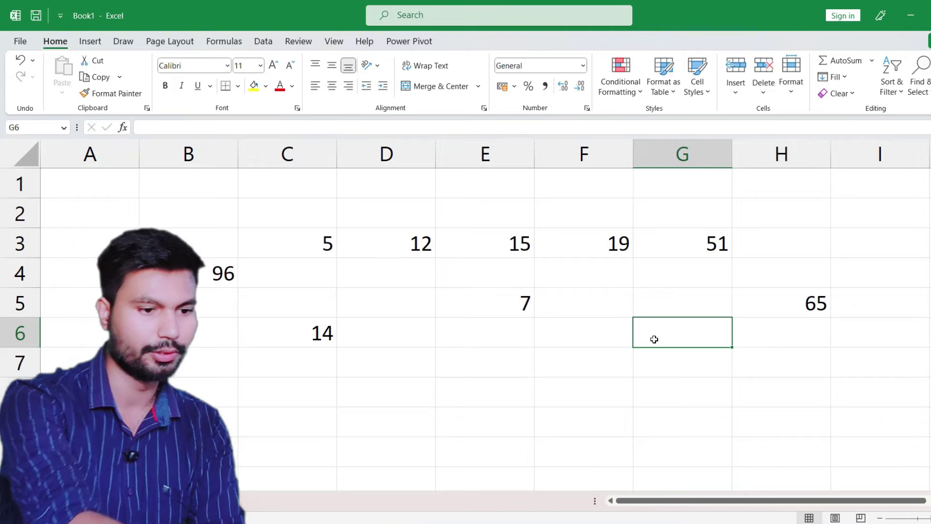
{"action": "type", "text": "="}
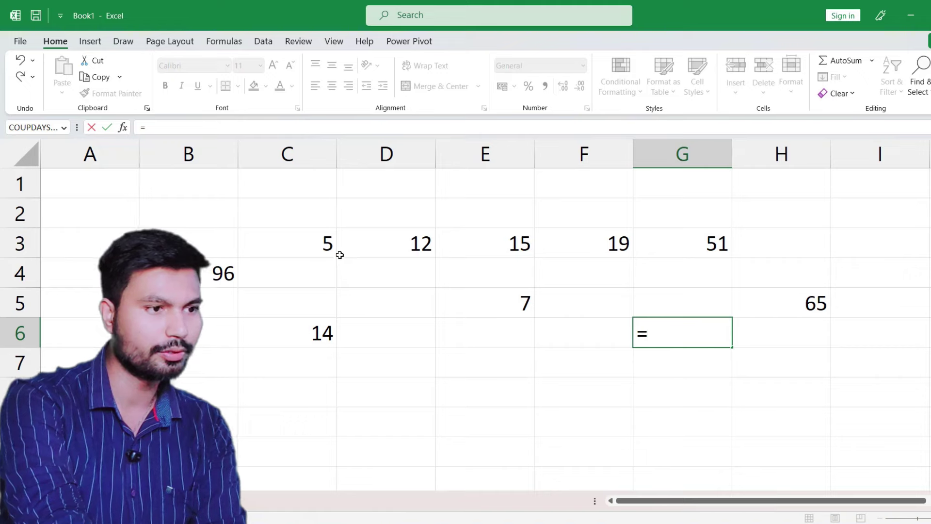
{"action": "type", "text": "5+19+"}
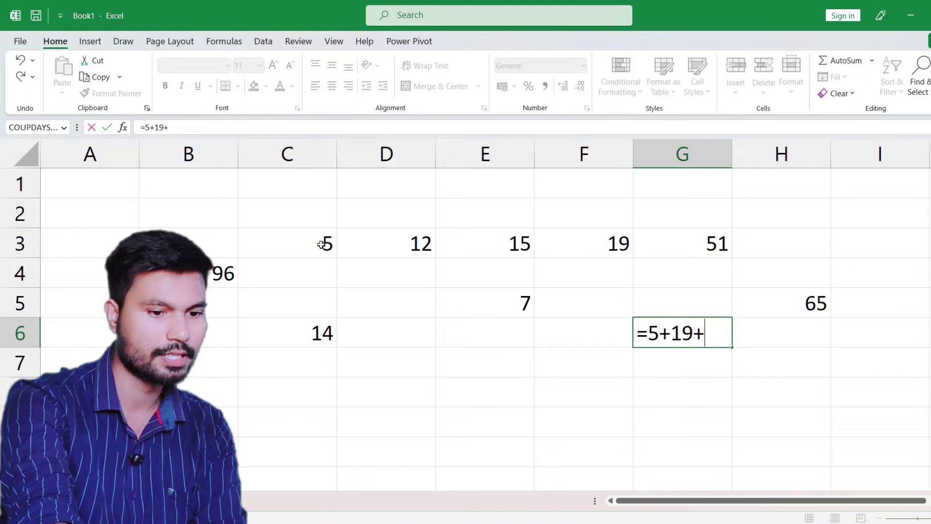
{"action": "type", "text": "21"}
{"action": "key", "text": "Return"}
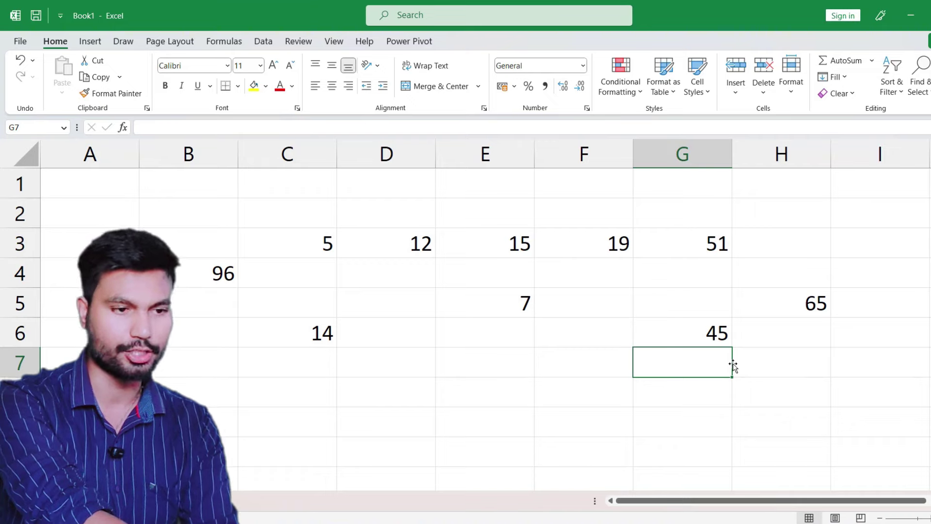
Subtract cell B4 from cell G3 in cell G7 with the formula =(G3-B4).
{"action": "type", "text": "="}
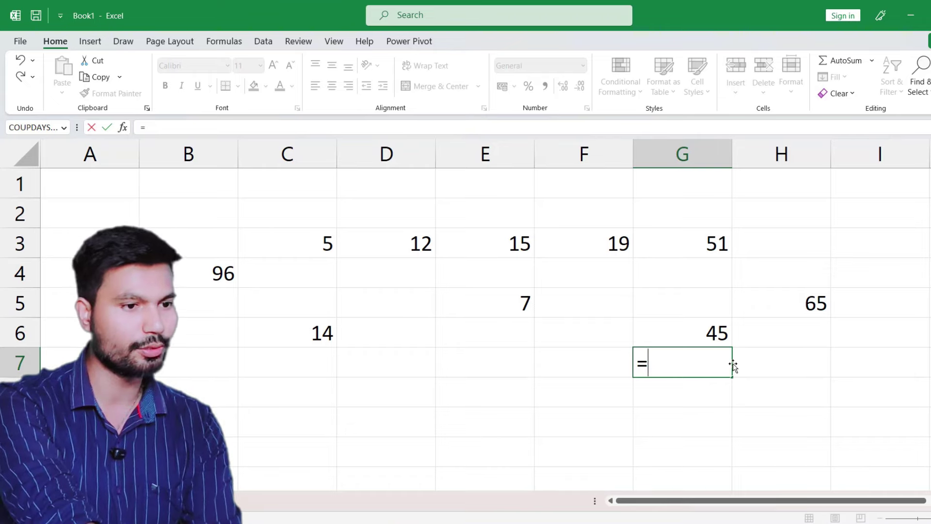
{"action": "type", "text": "("}
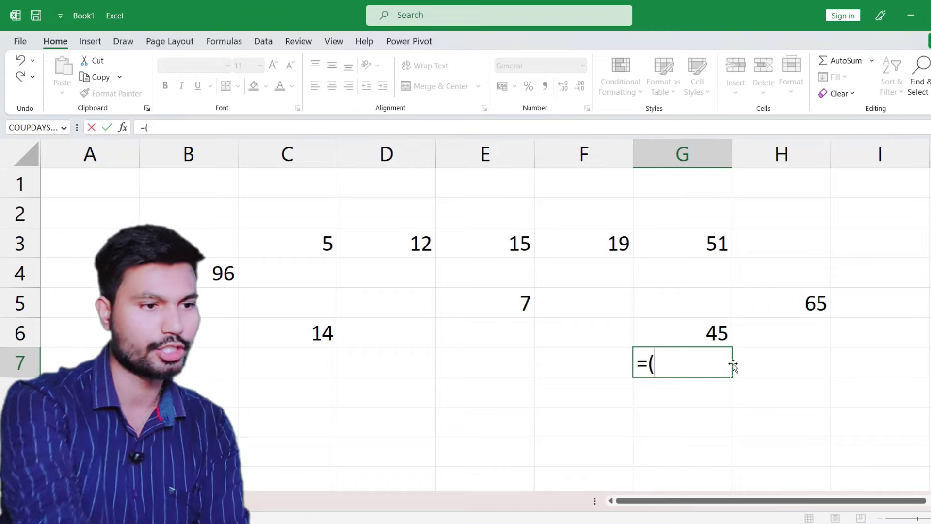
{"action": "left_click", "coordinate": [674, 248]}
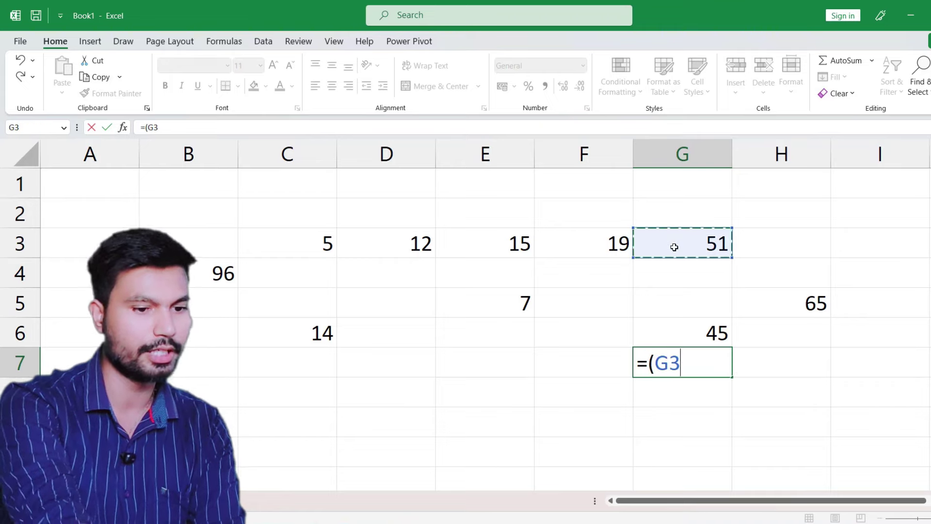
{"action": "type", "text": "-"}
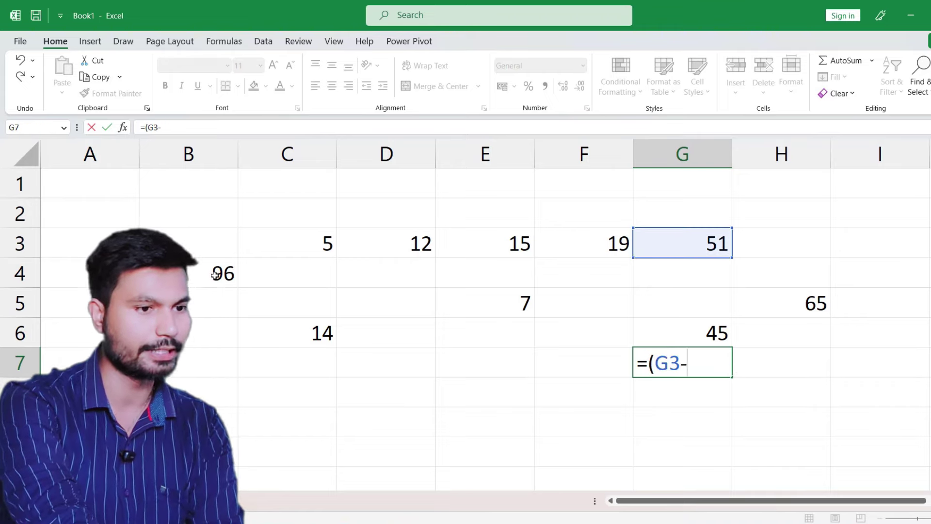
{"action": "left_click", "coordinate": [215, 275]}
{"action": "type", "text": ")"}
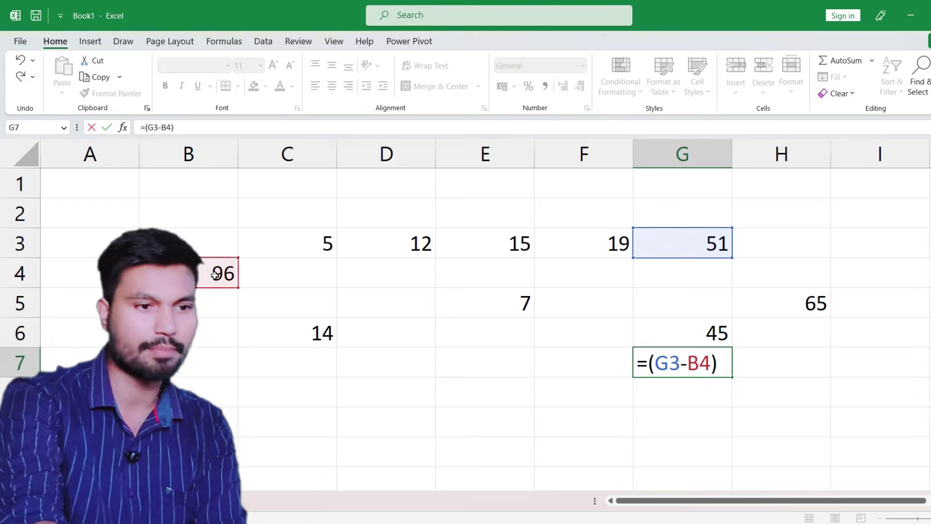
{"action": "key", "text": "Return"}
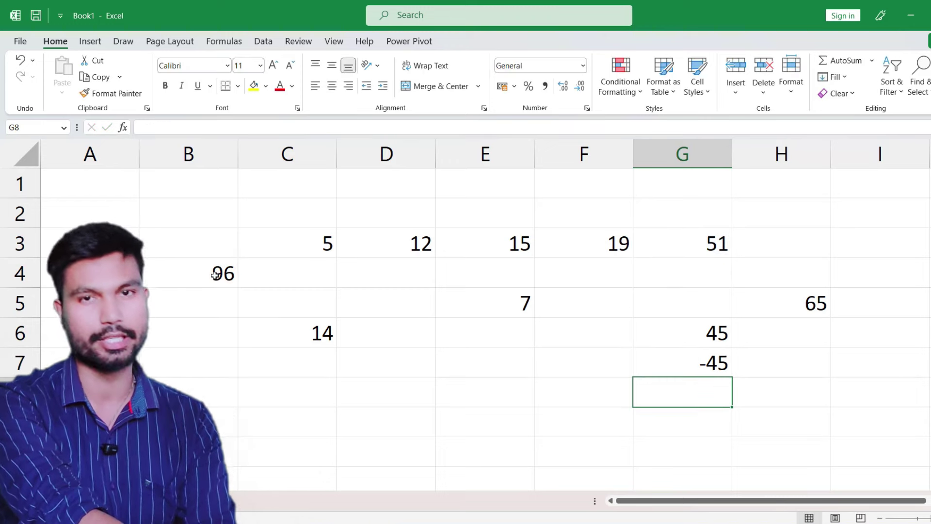
Subtract the number 3 from cell D3 in cell G8 with the formula =(D3-3).
{"action": "type", "text": "="}
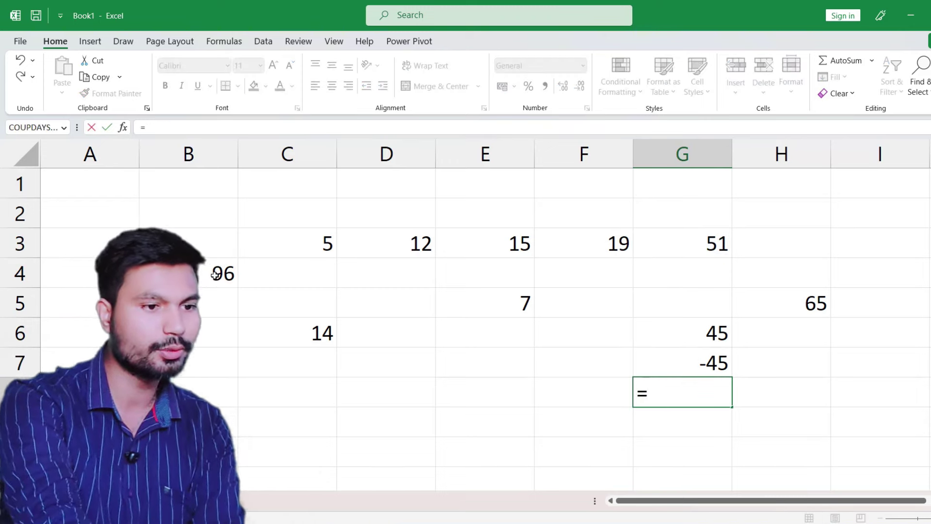
{"action": "type", "text": "("}
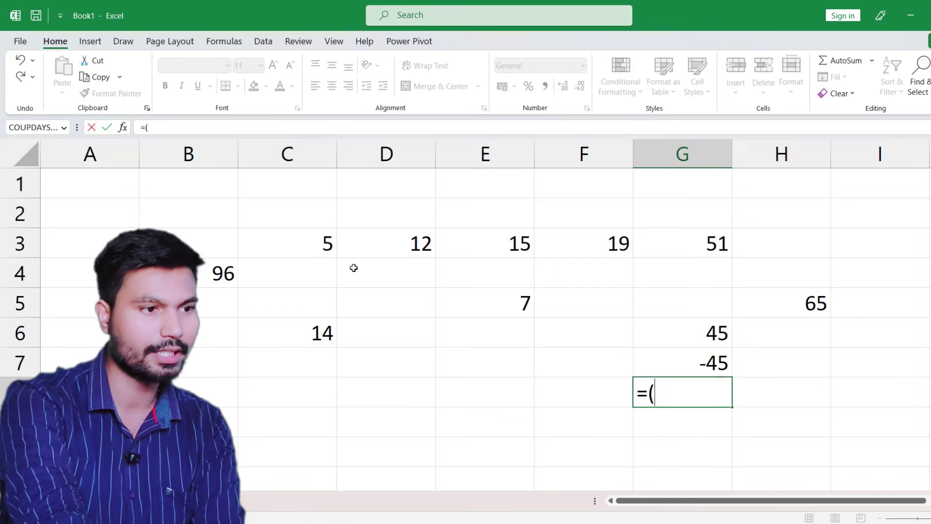
{"action": "left_click", "coordinate": [418, 252]}
{"action": "type", "text": "-"}
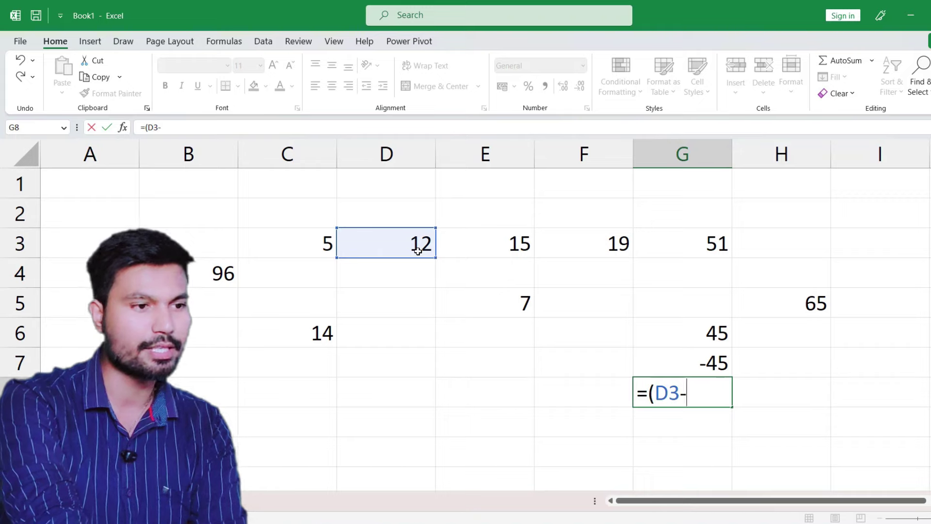
{"action": "type", "text": "3)"}
{"action": "key", "text": "Return"}
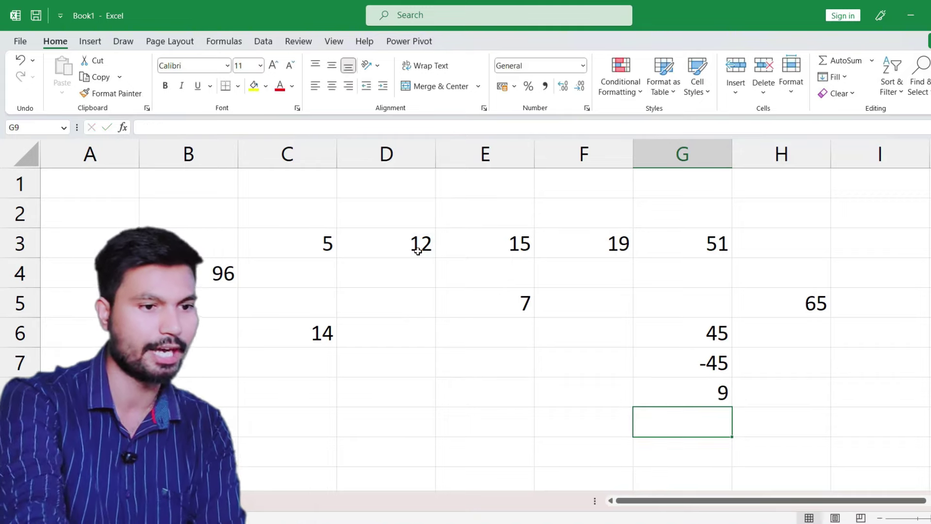
{"action": "left_click", "coordinate": [596, 388]}
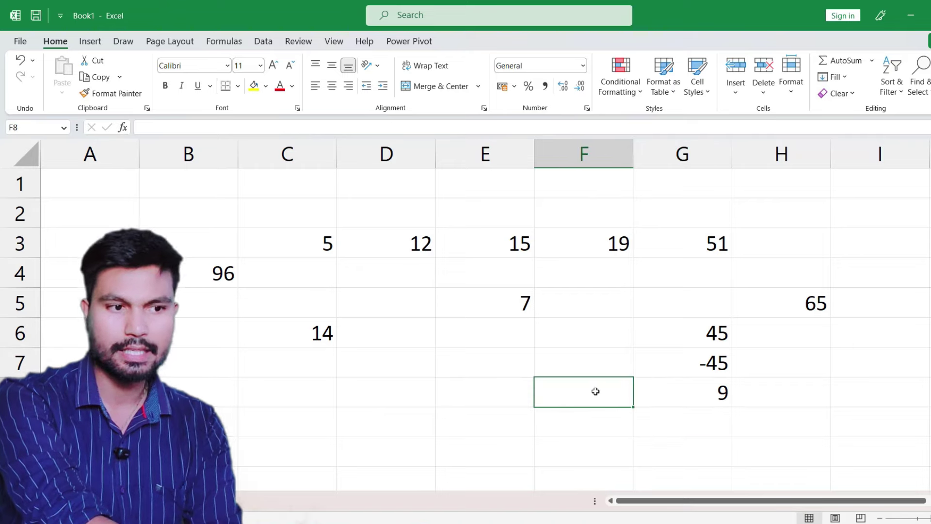